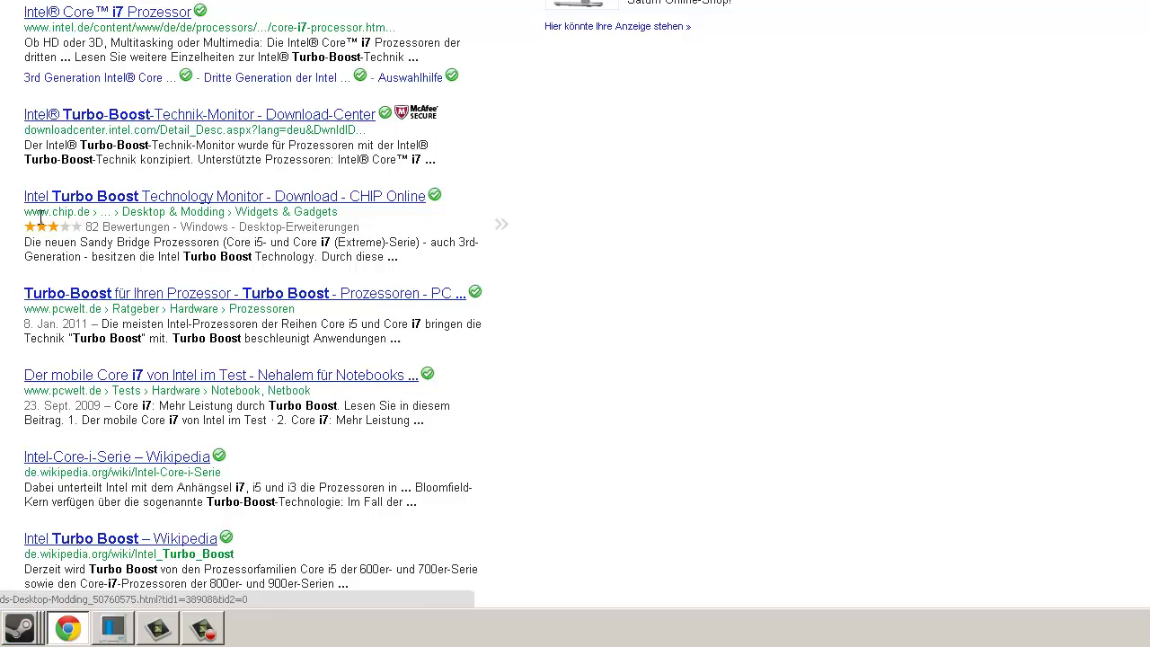
Open the CHIP Online page for Intel Turbo Boost Technology Monitor and start its download.
{"action": "left_click_drag", "start_coordinate": [85, 213], "coordinate": [68, 213]}
{"action": "left_click", "coordinate": [151, 203]}
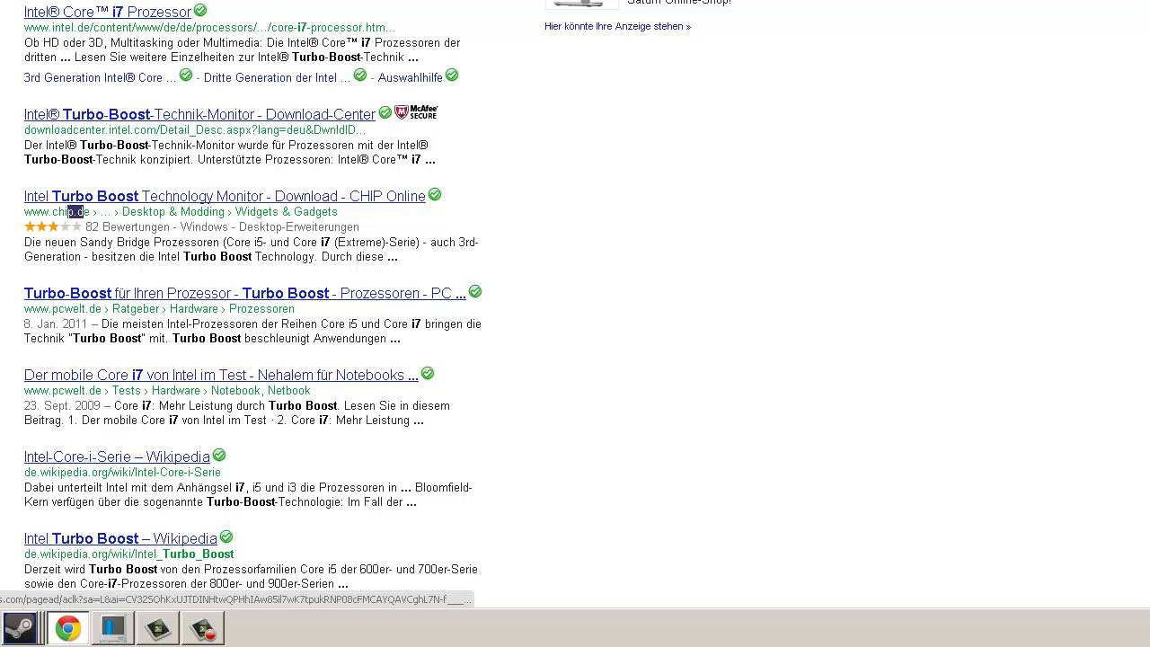
{"action": "left_click", "coordinate": [661, 65]}
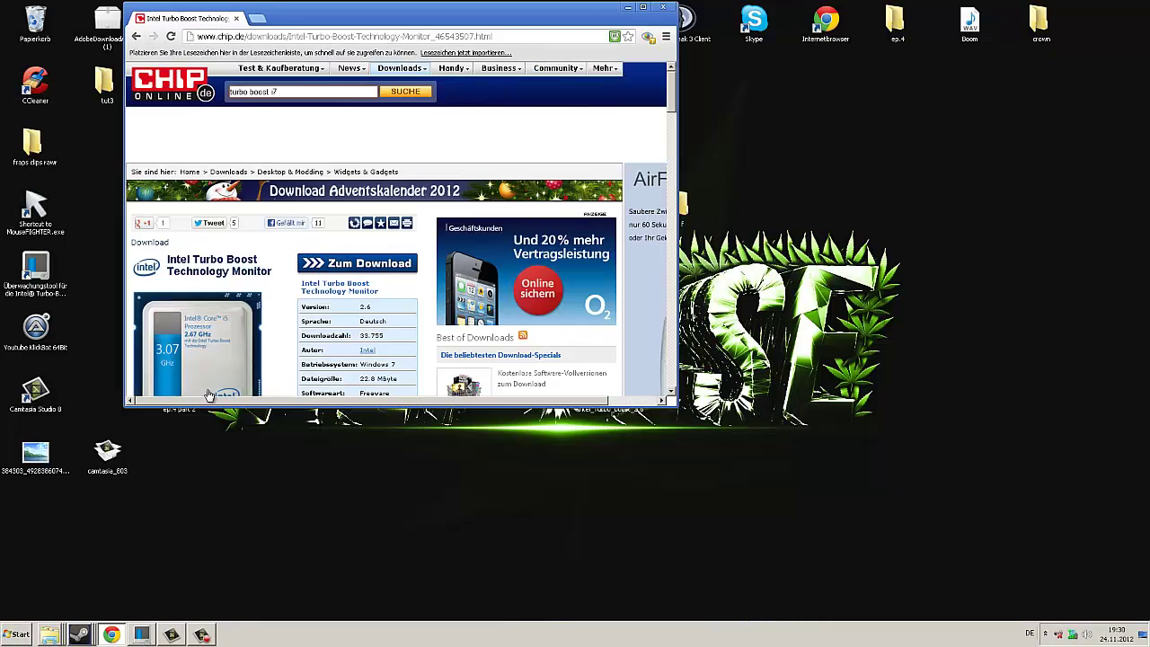
Minimize the browser, move the Intel_Turbo_boost desktop icon slightly left, and open the Start menu.
{"action": "left_click", "coordinate": [628, 8]}
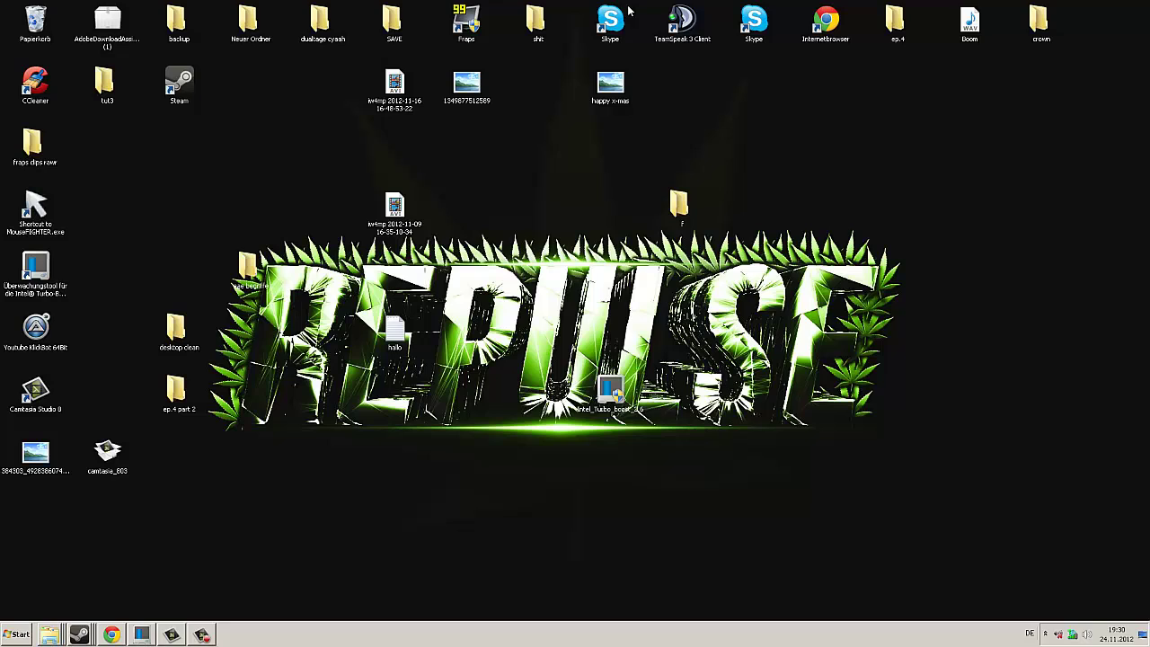
{"action": "left_click_drag", "start_coordinate": [639, 411], "coordinate": [568, 414]}
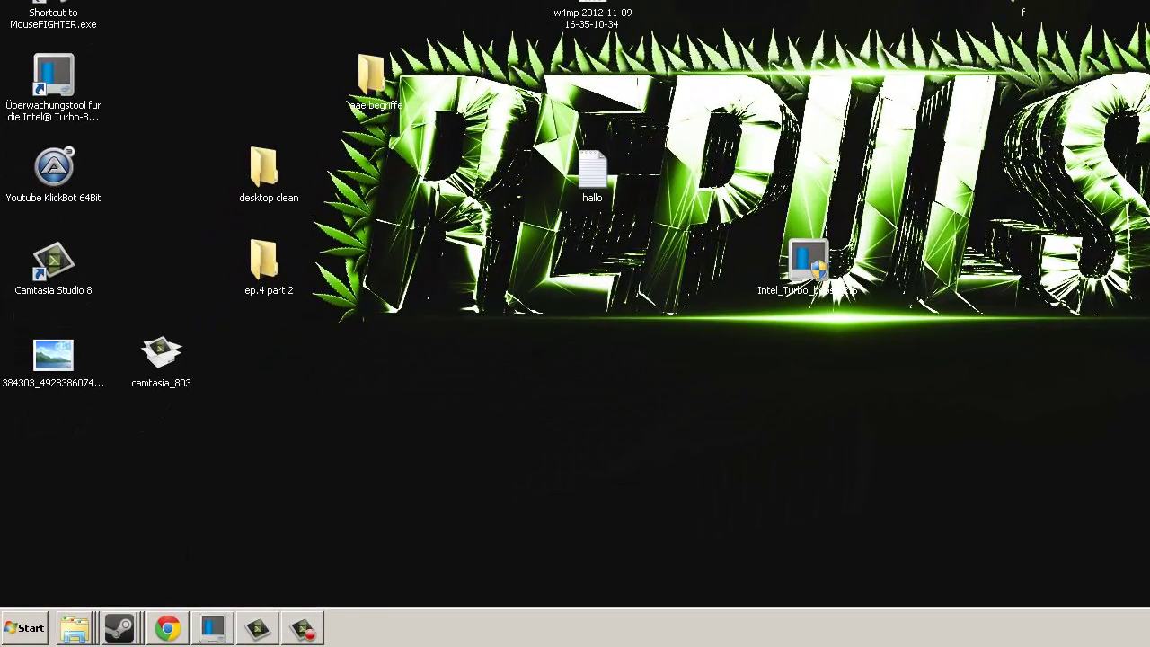
{"action": "key", "text": "super"}
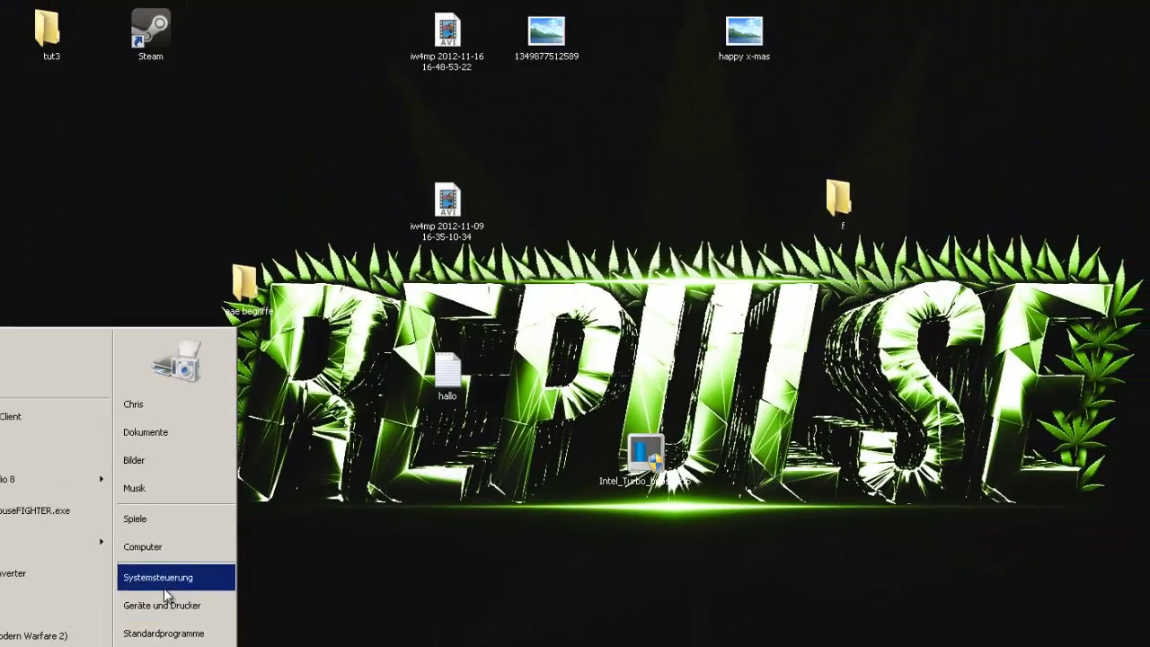
Open the Control Panel in Kleine Symbole view and go to Leistungsinformationen und -tools (rating 5,8).
{"action": "left_click", "coordinate": [220, 482]}
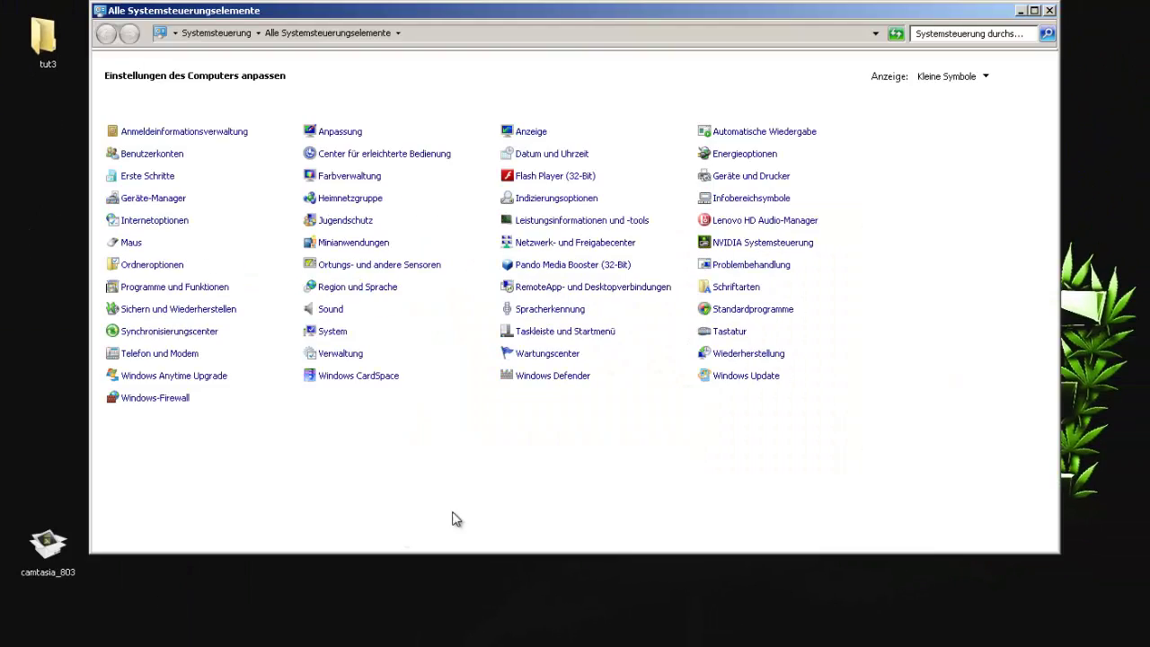
{"action": "left_click", "coordinate": [944, 77]}
{"action": "left_click", "coordinate": [930, 94]}
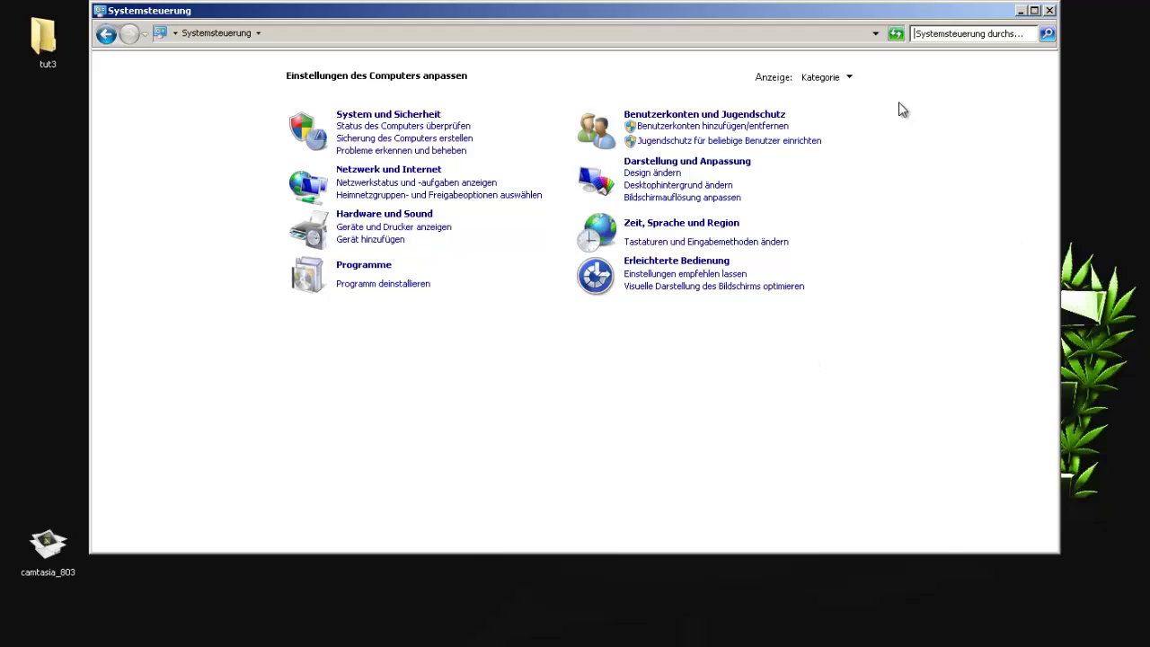
{"action": "left_click", "coordinate": [834, 80]}
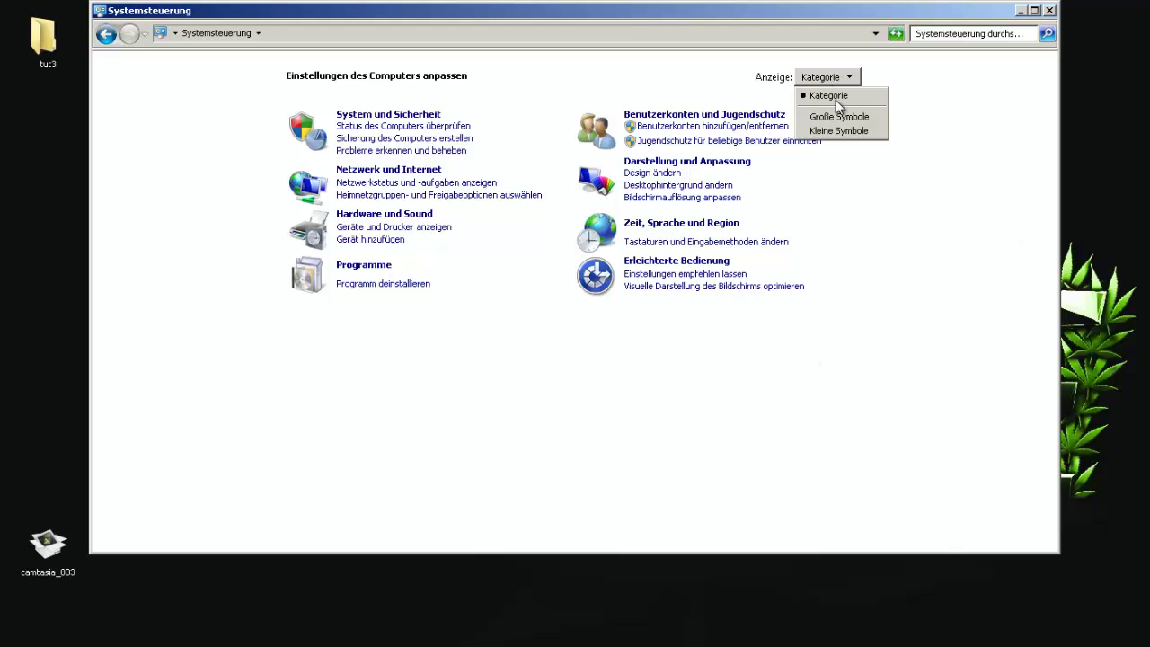
{"action": "left_click", "coordinate": [840, 131]}
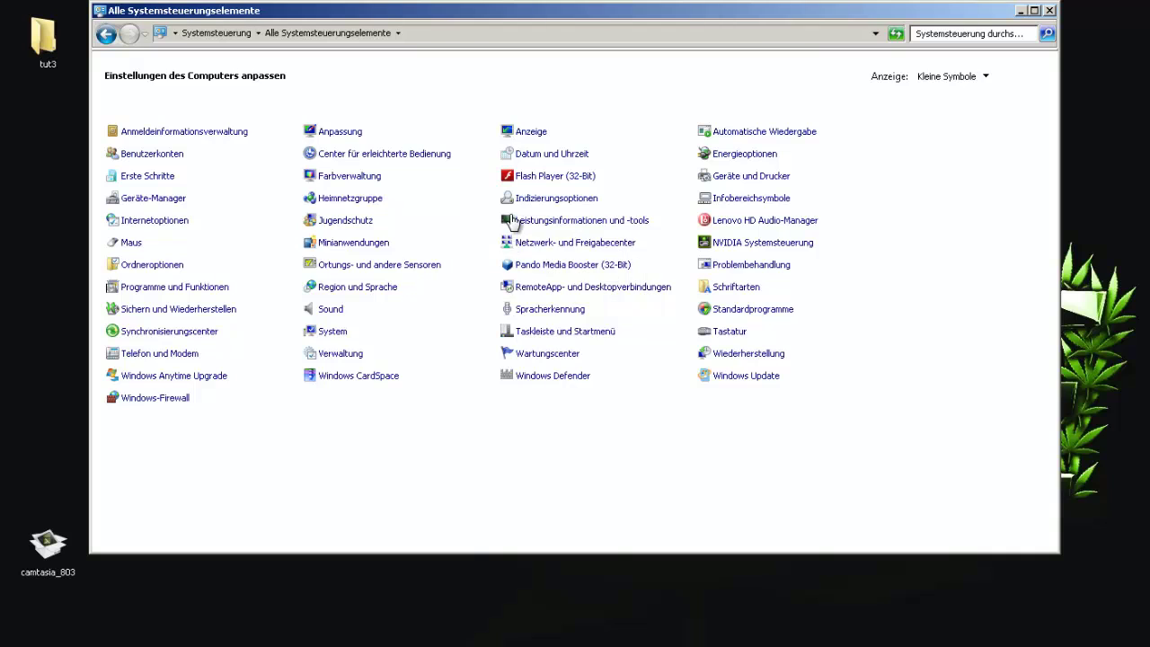
{"action": "left_click", "coordinate": [609, 229]}
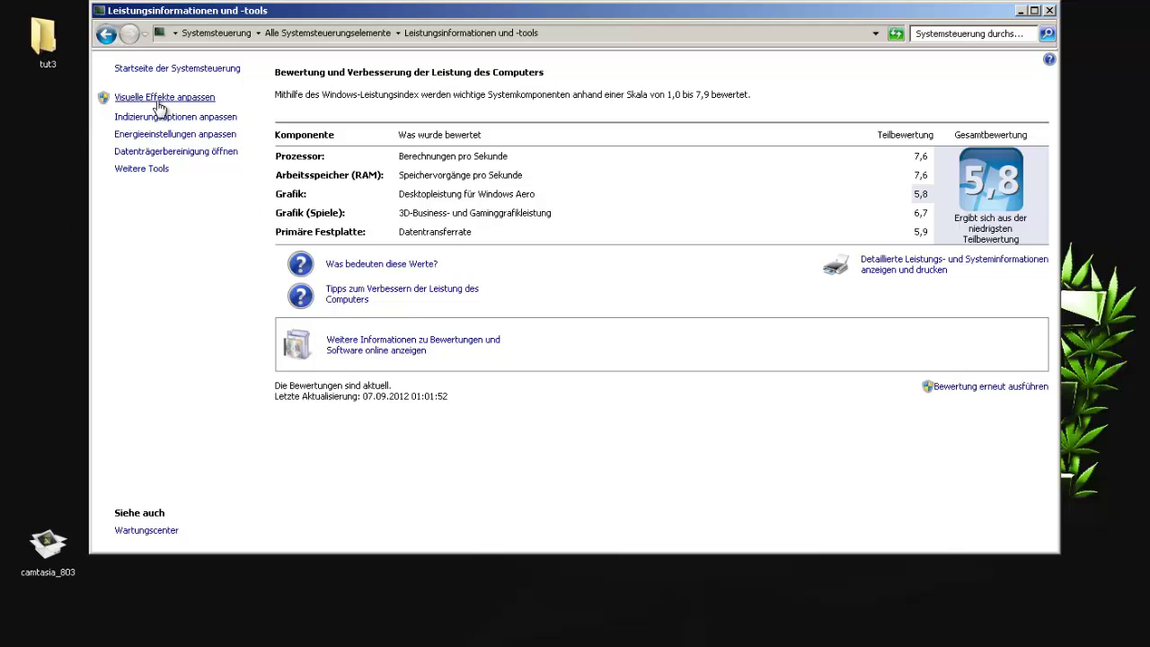
Set visual effects to 'Für optimale Leistung anpassen' with all effects unchecked and apply with OK.
{"action": "left_click", "coordinate": [159, 100]}
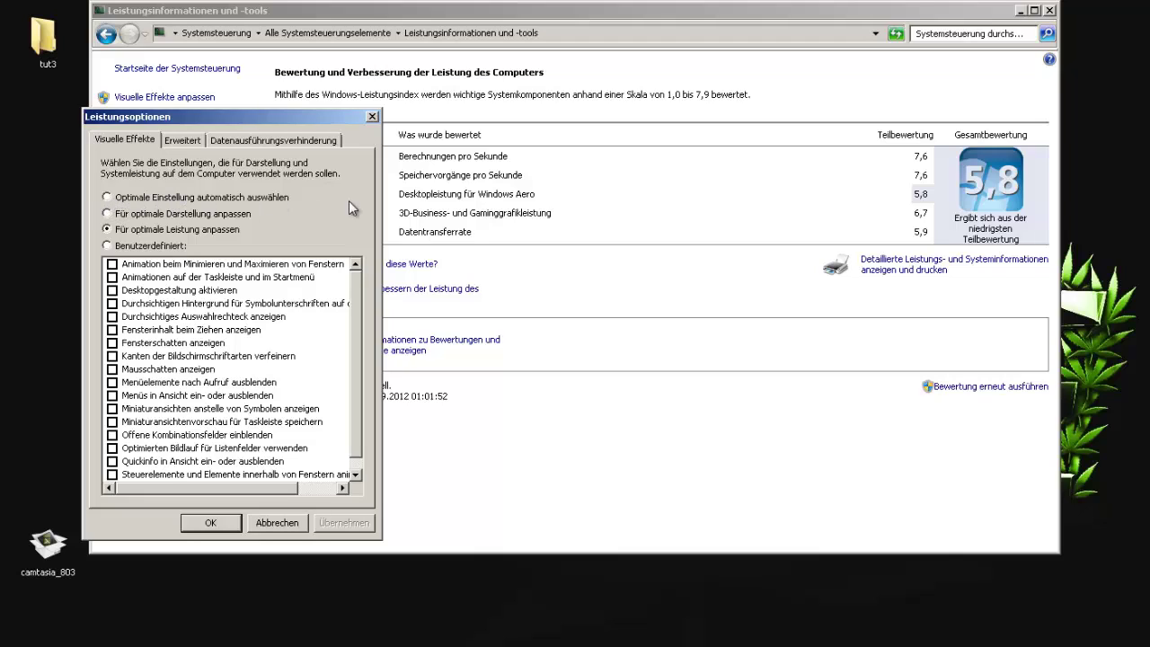
{"action": "scroll", "coordinate": [359, 329], "scroll_direction": "down", "scroll_amount": 1}
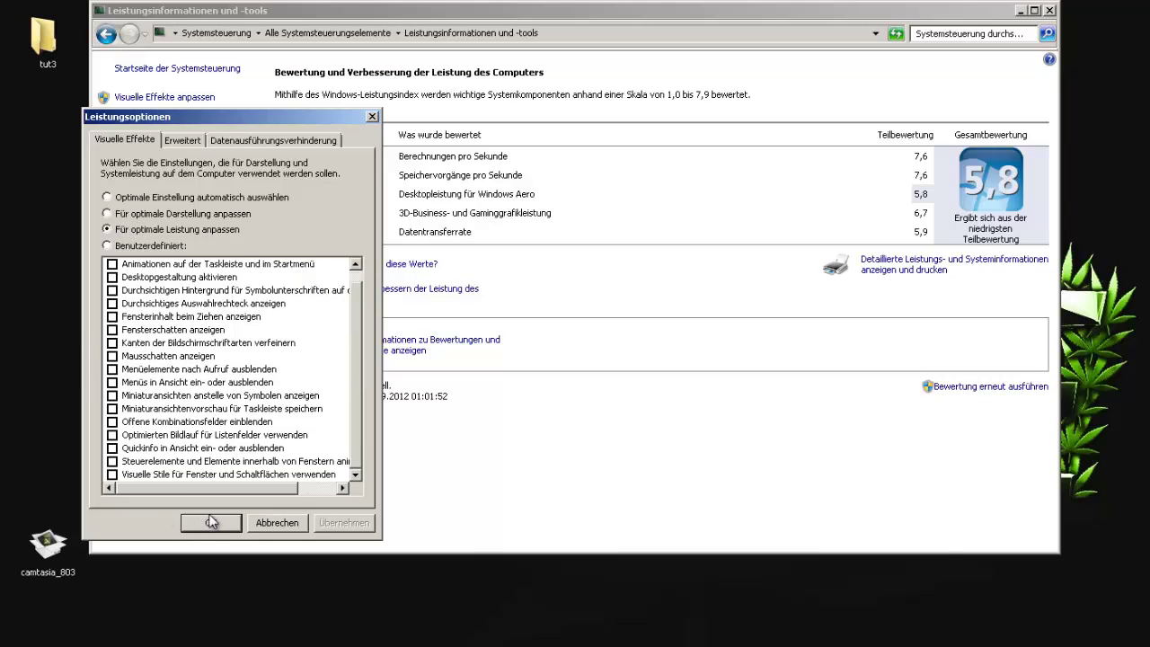
{"action": "left_click", "coordinate": [373, 116]}
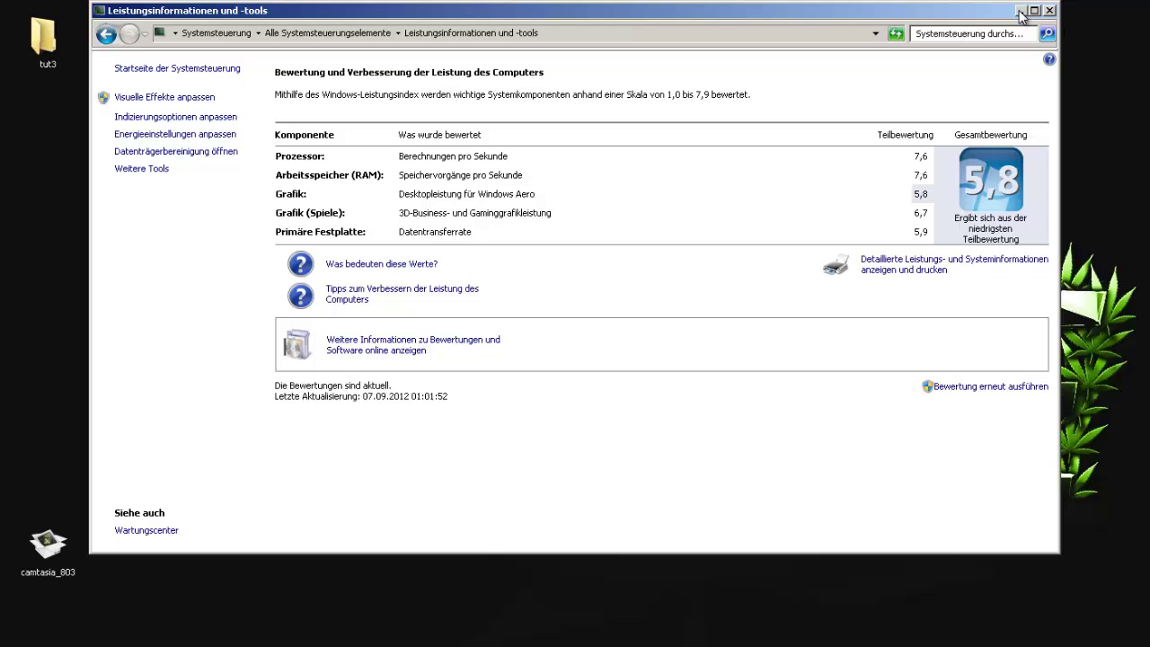
Bring up the Datenträgerbereinigung drive chooser, look through the drive list, then close it.
{"action": "left_click", "coordinate": [176, 151]}
{"action": "left_click", "coordinate": [627, 358]}
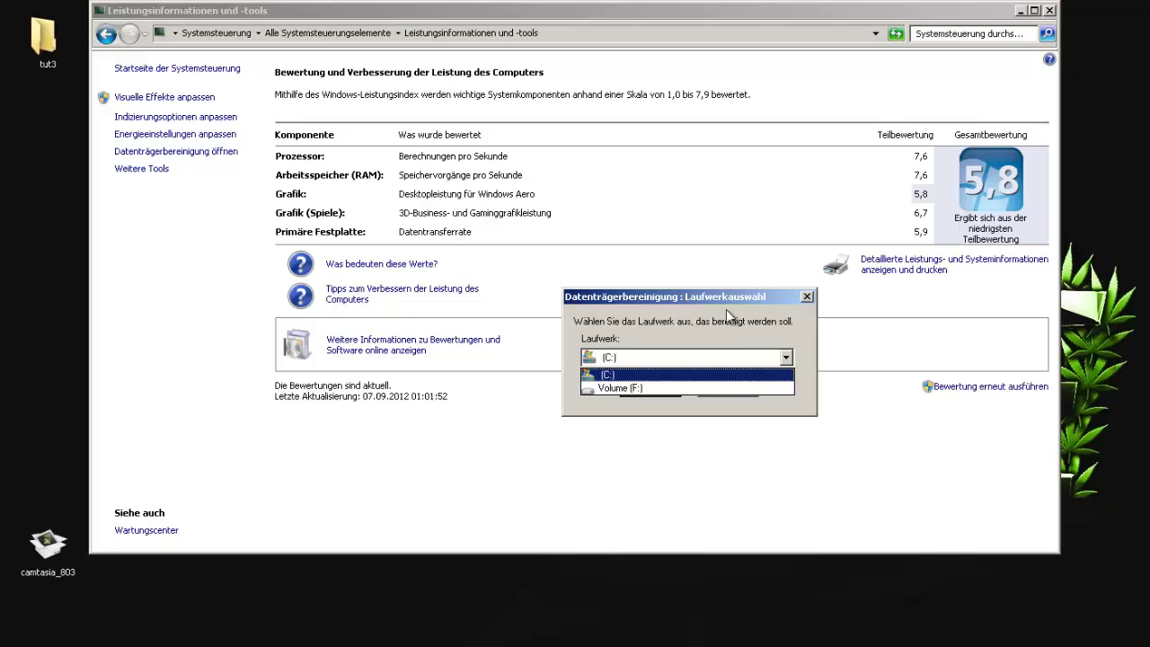
{"action": "left_click", "coordinate": [809, 297]}
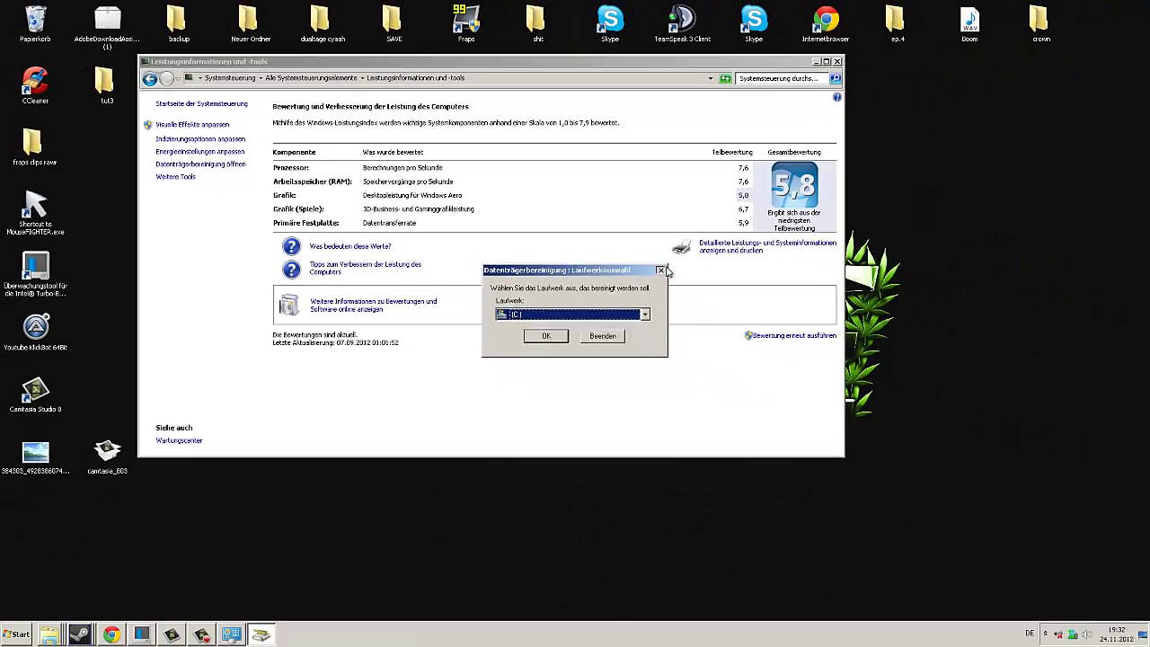
{"action": "left_click", "coordinate": [809, 297]}
{"action": "left_click", "coordinate": [837, 62]}
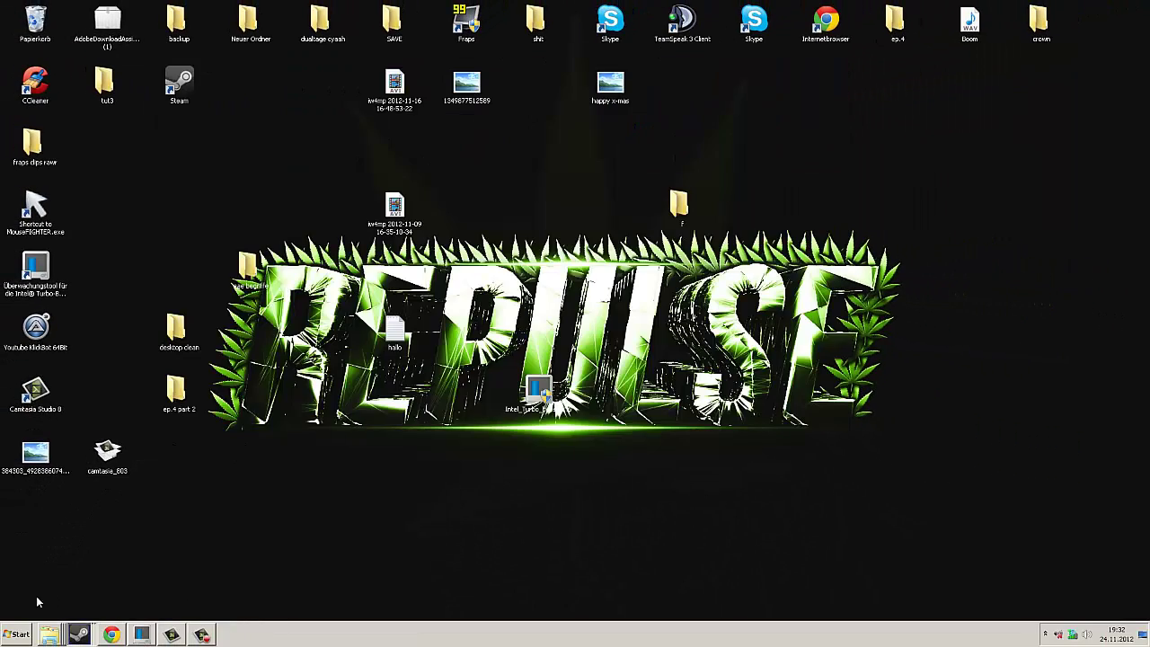
{"action": "left_click", "coordinate": [111, 634]}
{"action": "left_click", "coordinate": [643, 6]}
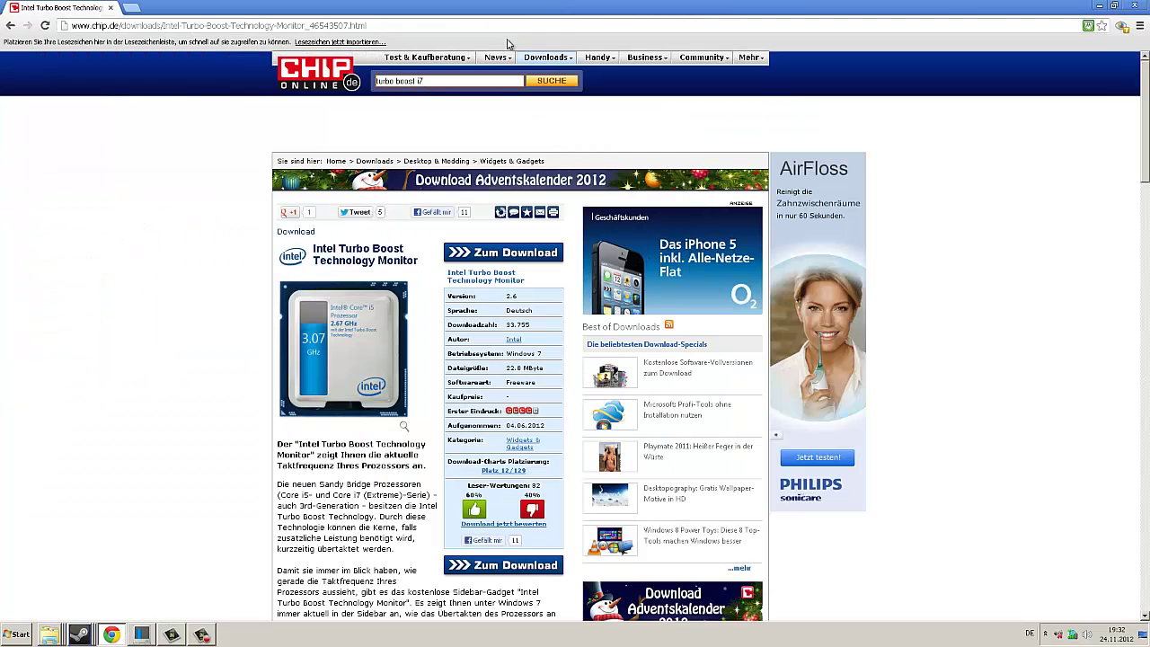
{"action": "left_click", "coordinate": [359, 25]}
{"action": "type", "text": "www.google.de"}
{"action": "key", "text": "Return"}
{"action": "type", "text": "ccleaner"}
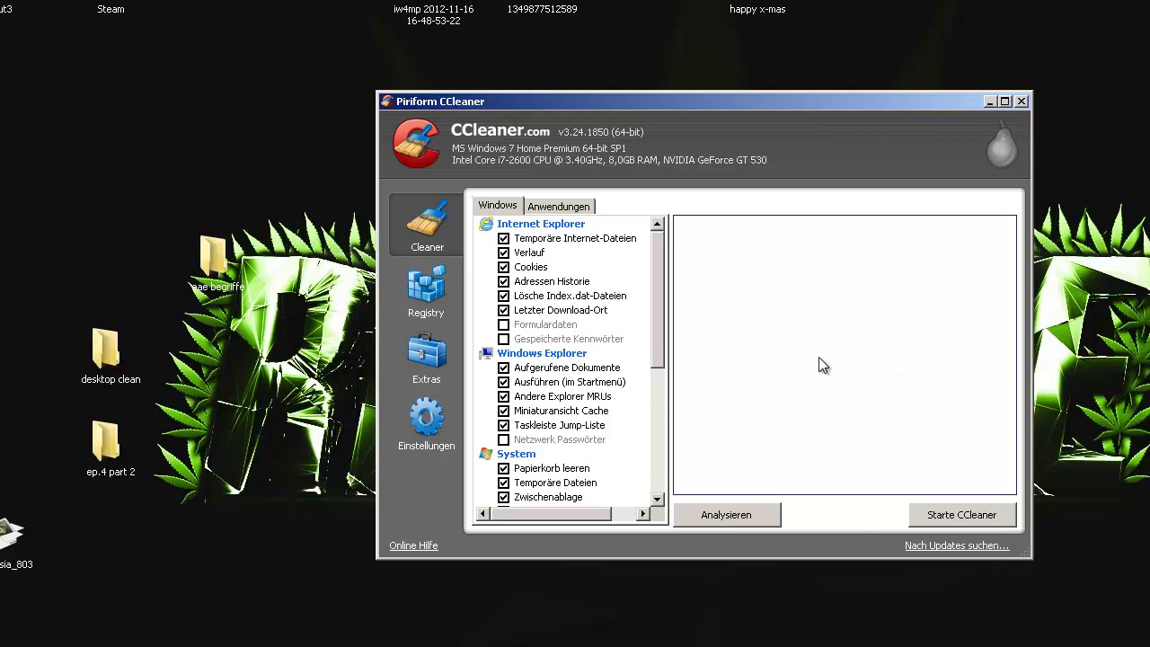
Close the CCleaner window.
{"action": "left_click", "coordinate": [1022, 102]}
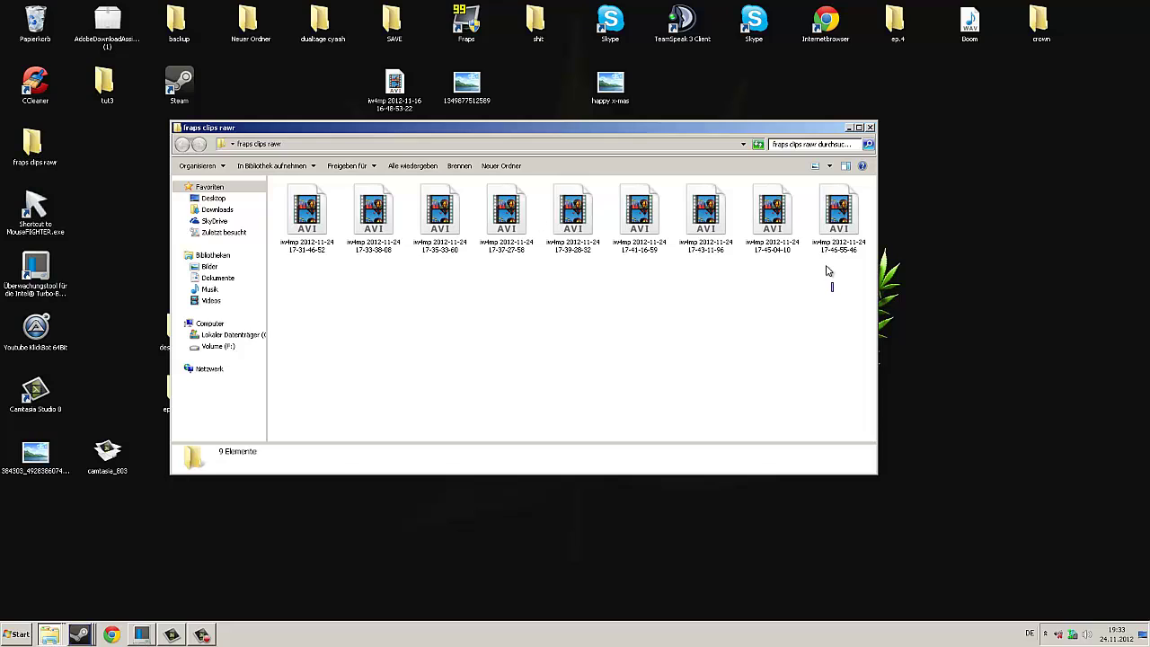
Delete all nine AVI clips from the 'fraps clips raw' folder and close the folder.
{"action": "left_click_drag", "start_coordinate": [836, 278], "coordinate": [311, 236]}
{"action": "right_click", "coordinate": [311, 236]}
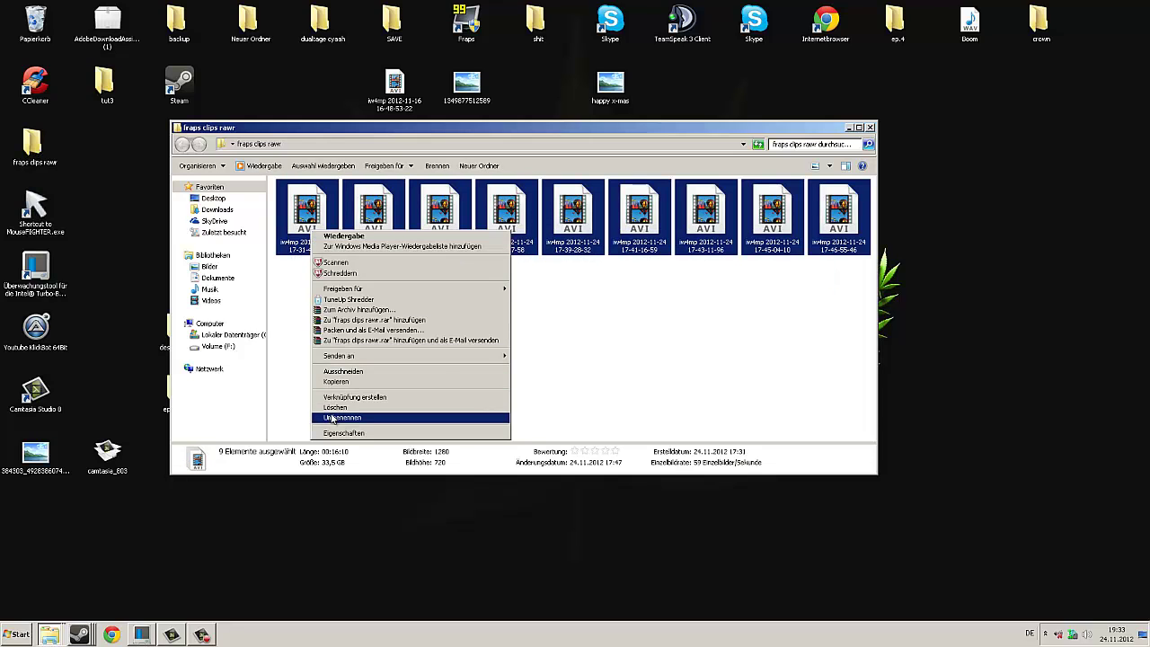
{"action": "left_click", "coordinate": [359, 407]}
{"action": "left_click", "coordinate": [634, 325]}
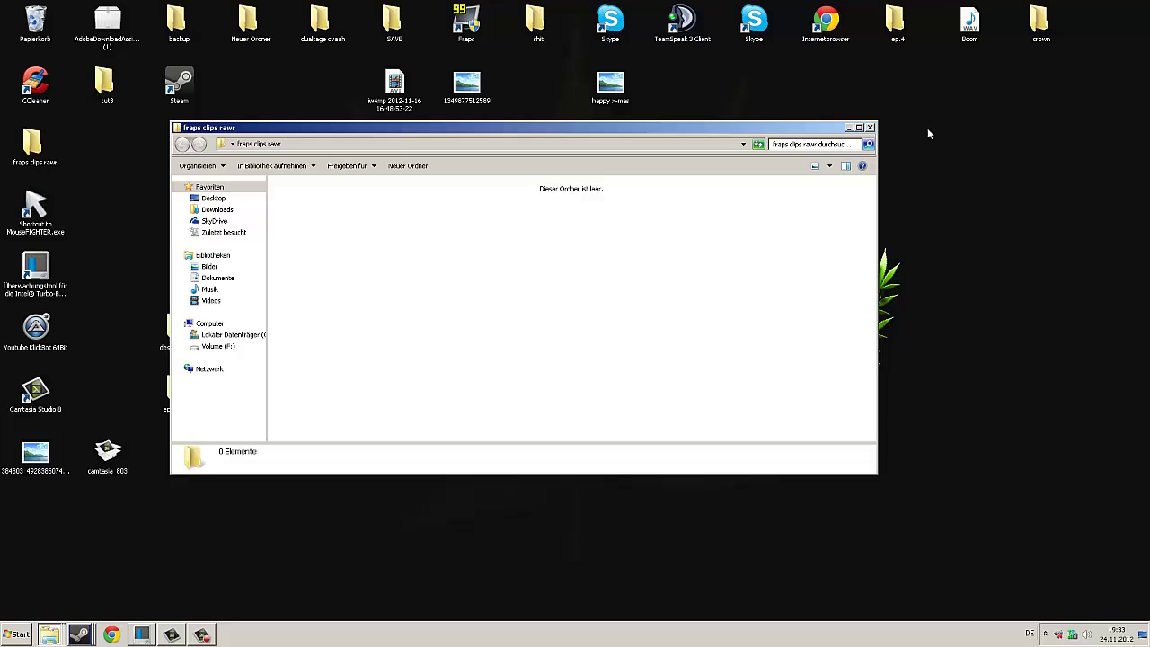
{"action": "left_click", "coordinate": [870, 128]}
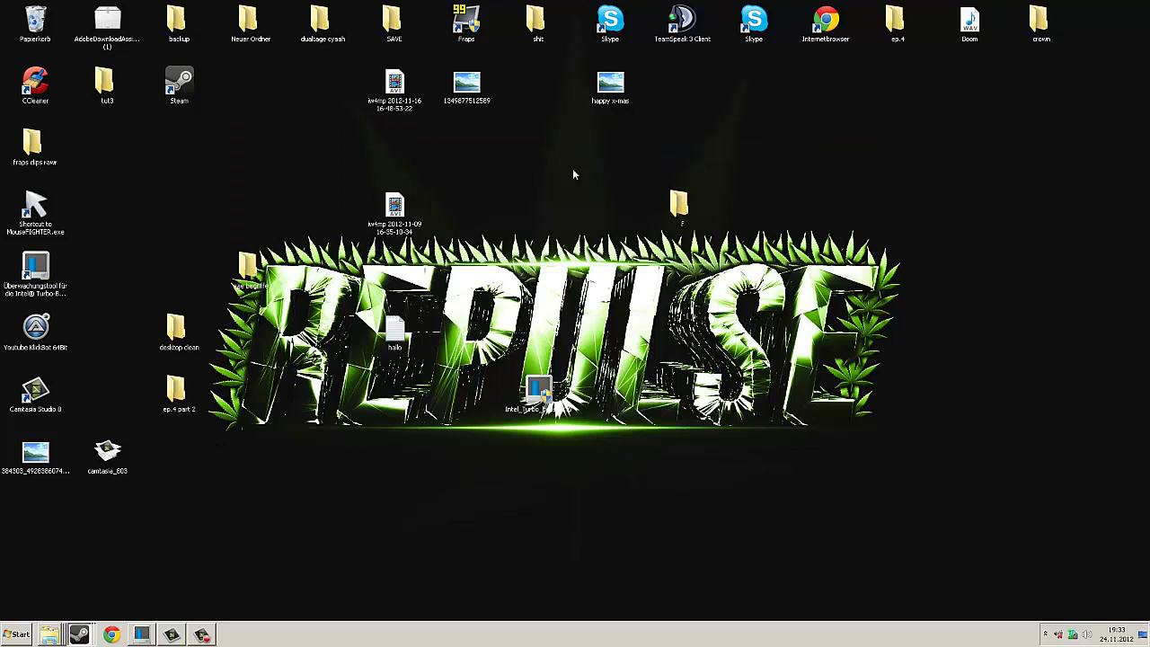
Empty the Papierkorb, permanently deleting its 11 items.
{"action": "right_click", "coordinate": [28, 44]}
{"action": "right_click", "coordinate": [41, 22]}
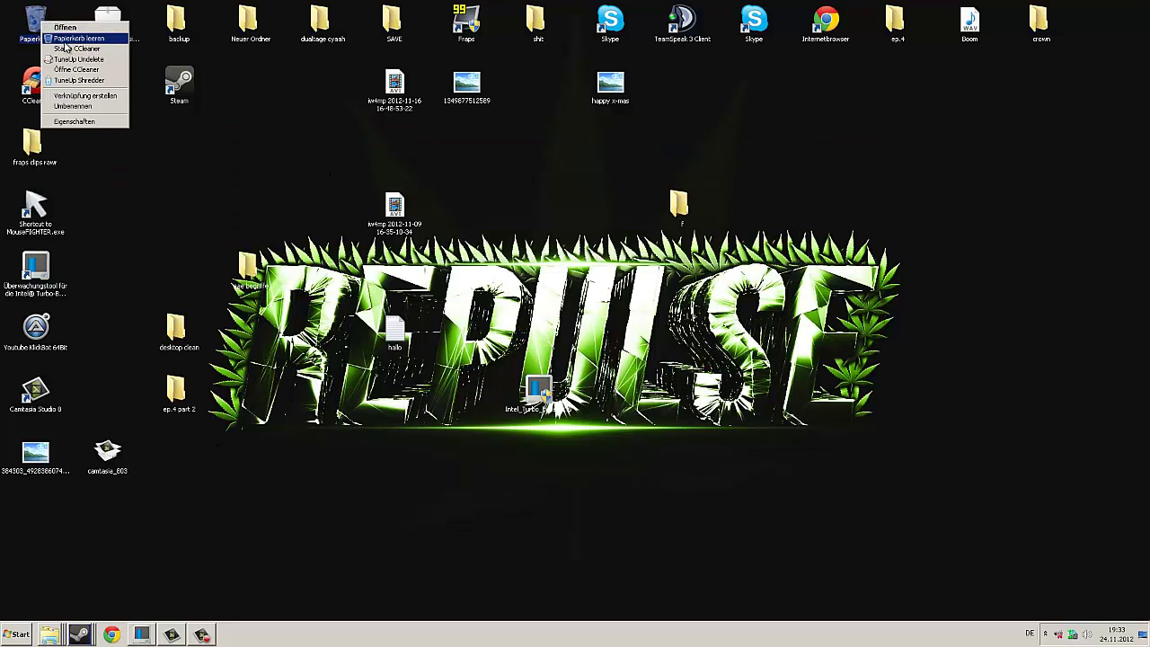
{"action": "left_click", "coordinate": [65, 39]}
{"action": "left_click", "coordinate": [619, 325]}
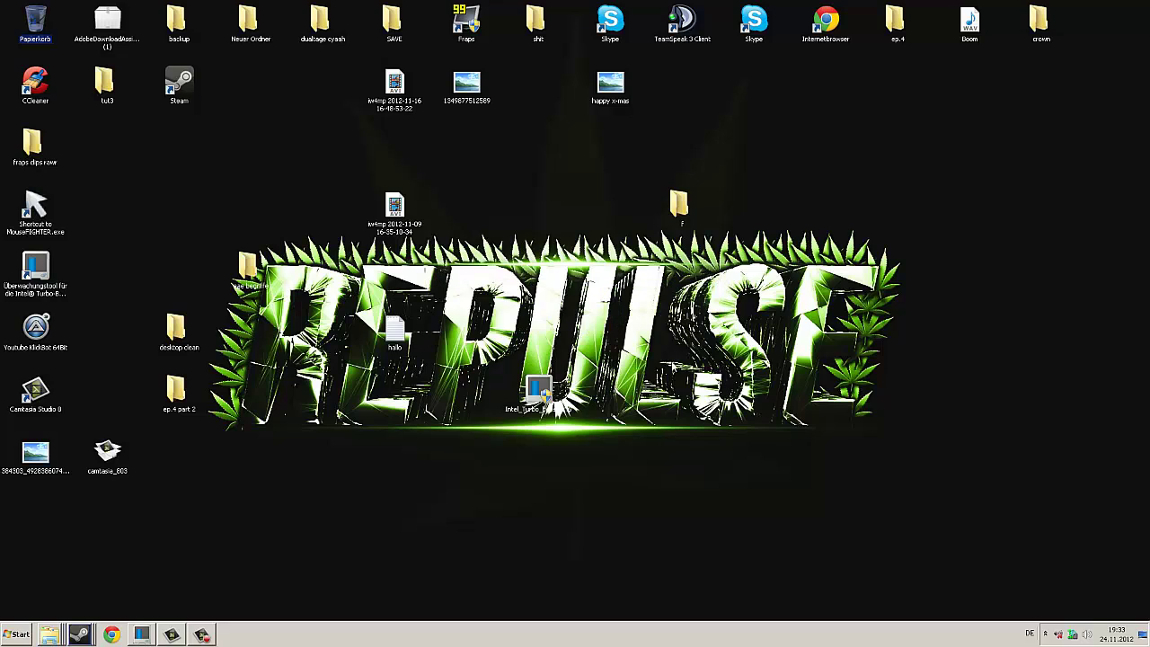